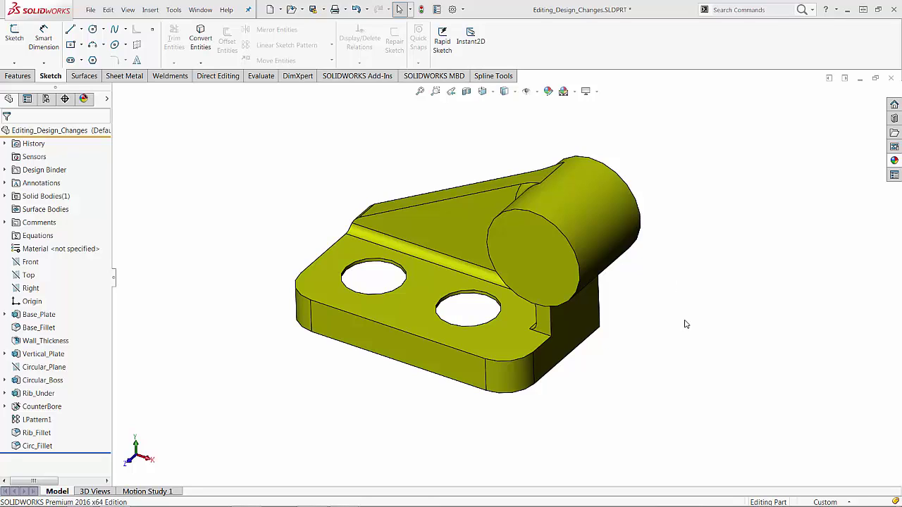
- Move the Circular_Boss sketch (Sketch3) from Circular_Plane onto the large flat back face of the vertical plate
middle_drag(640, 246, 522, 236)
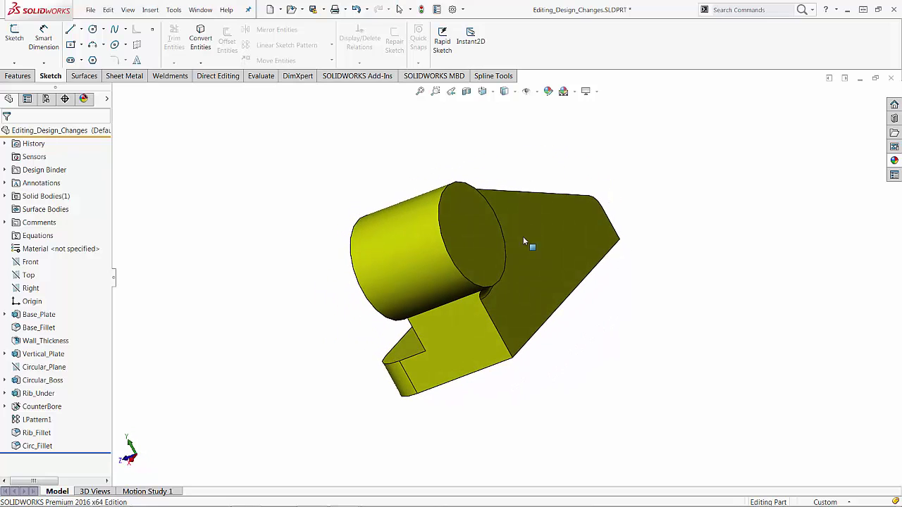
click(464, 230)
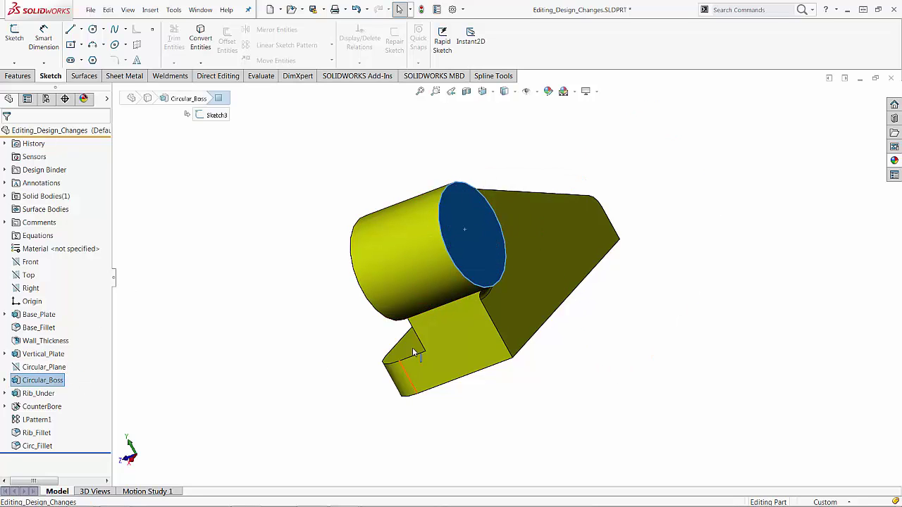
click(476, 242)
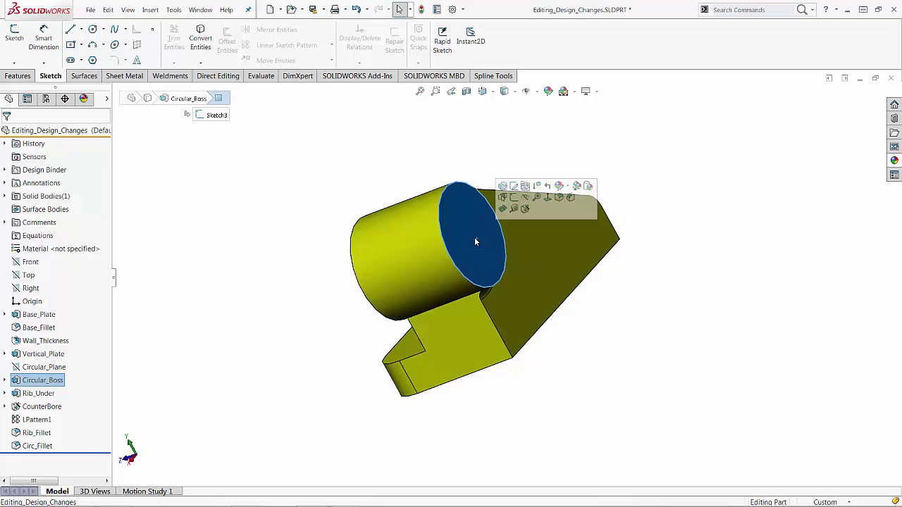
key(d)
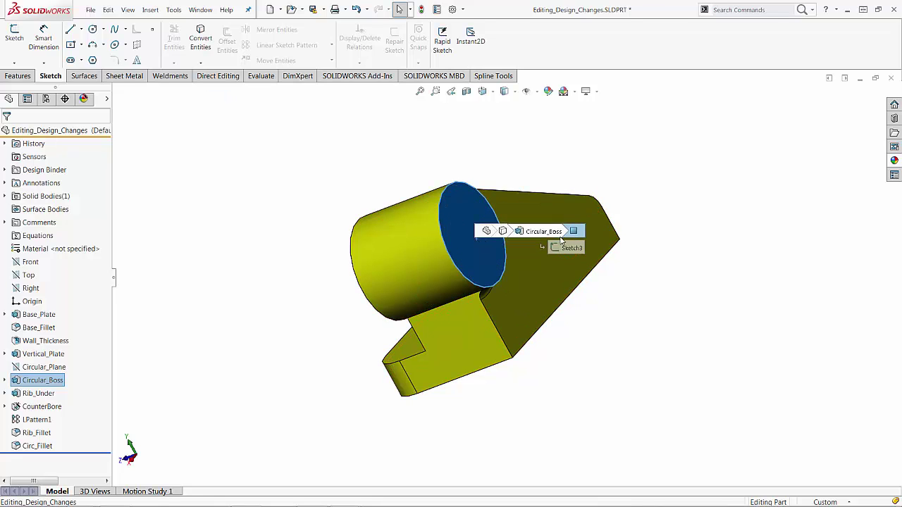
right_click(569, 248)
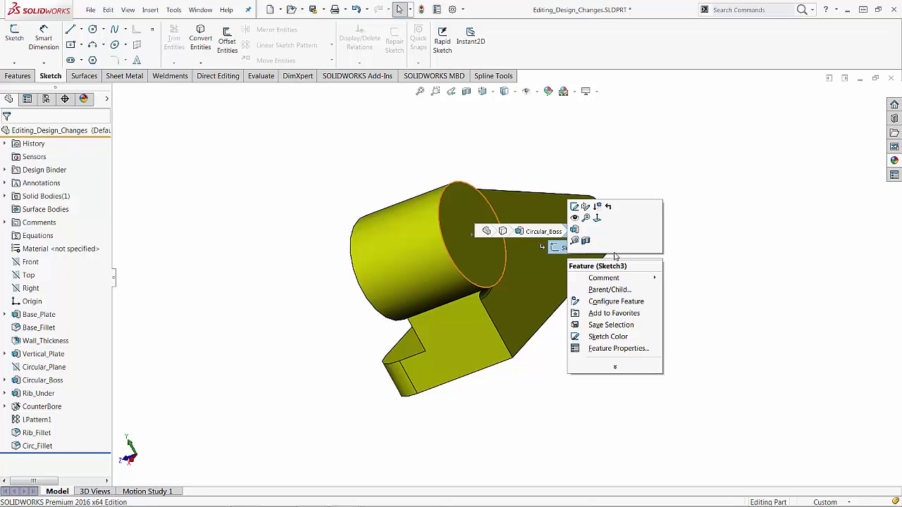
click(587, 206)
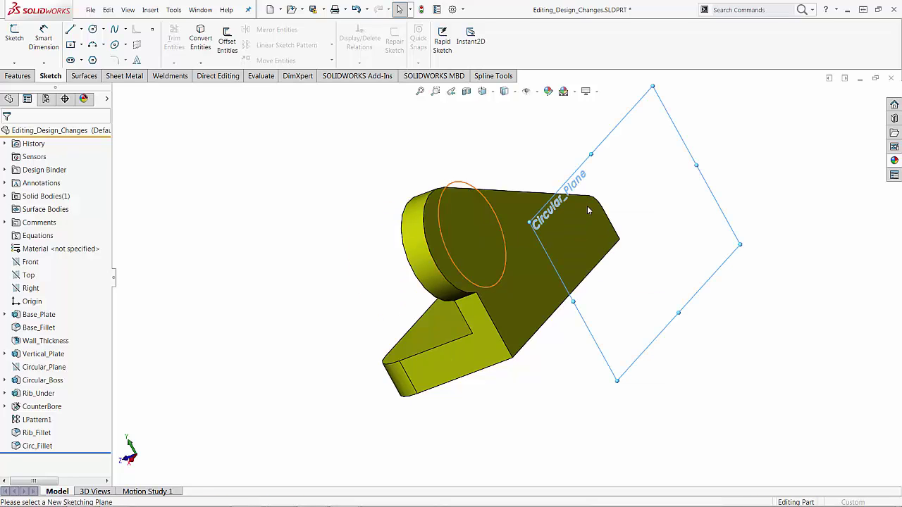
click(505, 249)
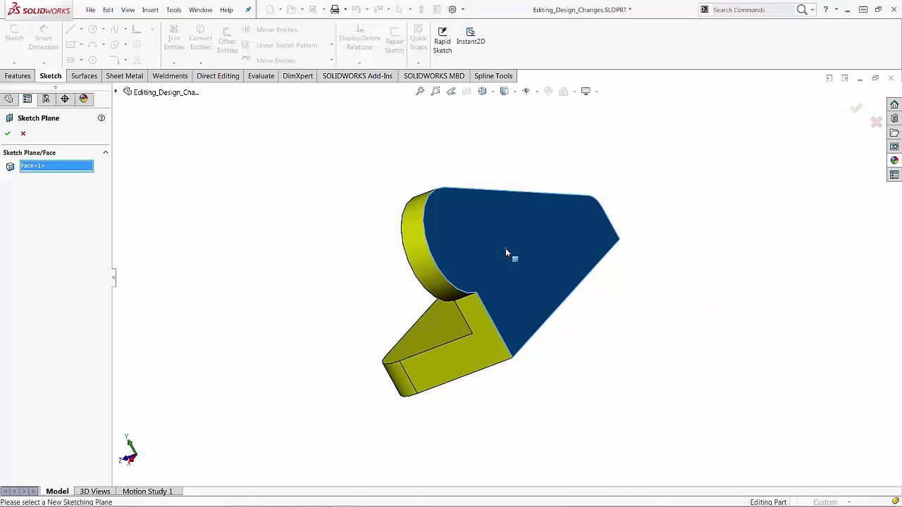
click(7, 133)
middle_drag(660, 317, 743, 278)
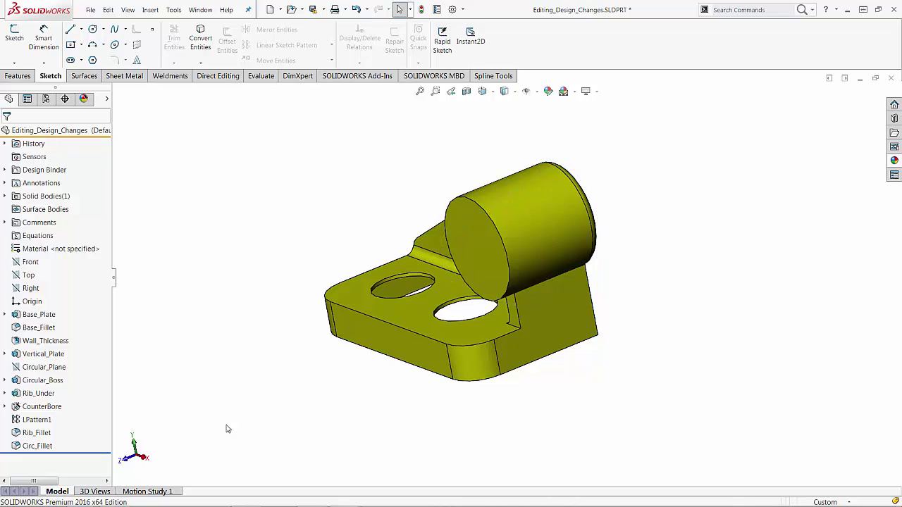
- Examine the parent/child relationships of Circular_Plane and the reference links of the other features in the model tree
right_click(54, 367)
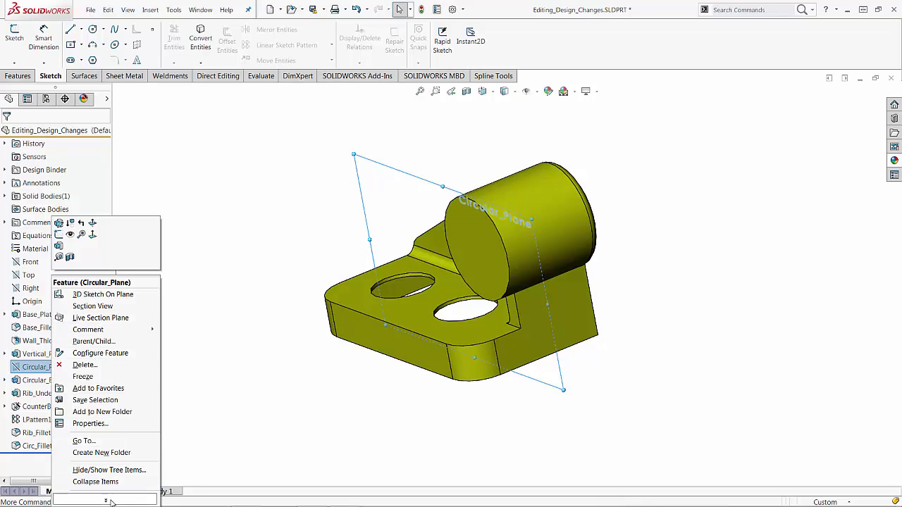
click(93, 341)
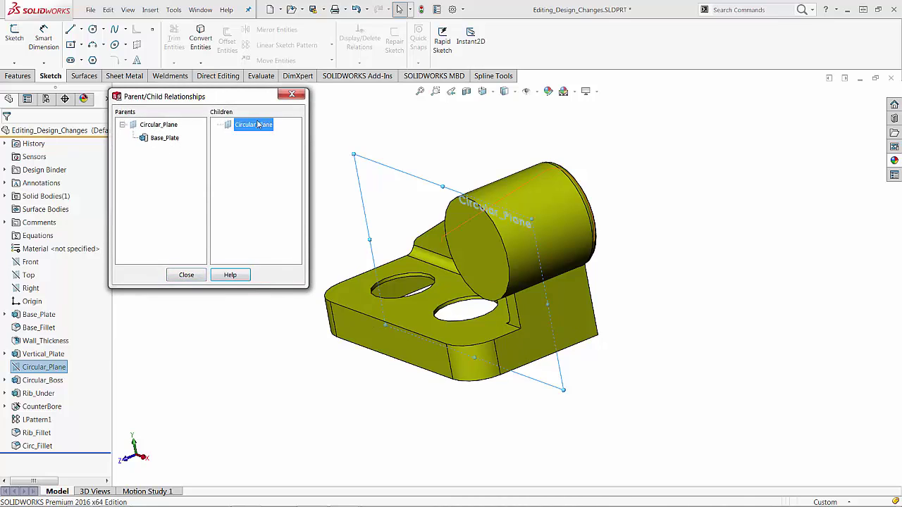
click(185, 275)
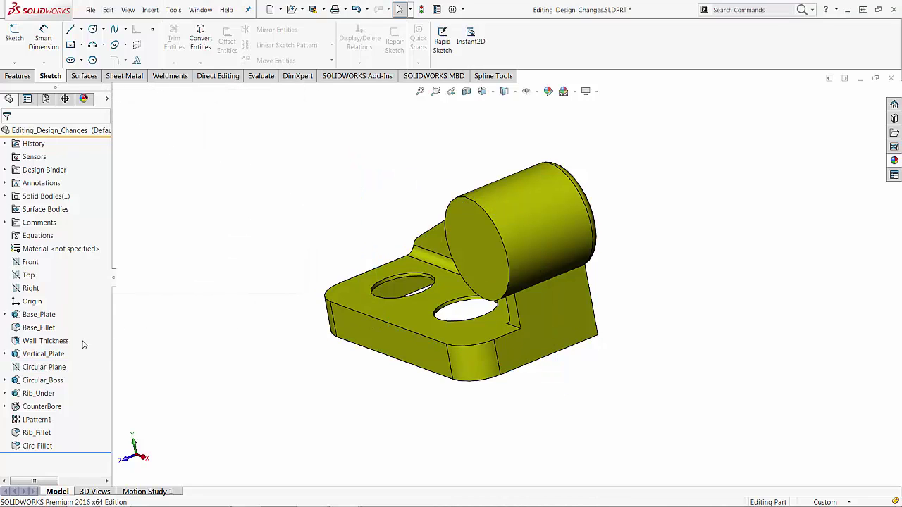
mouse_move(53, 343)
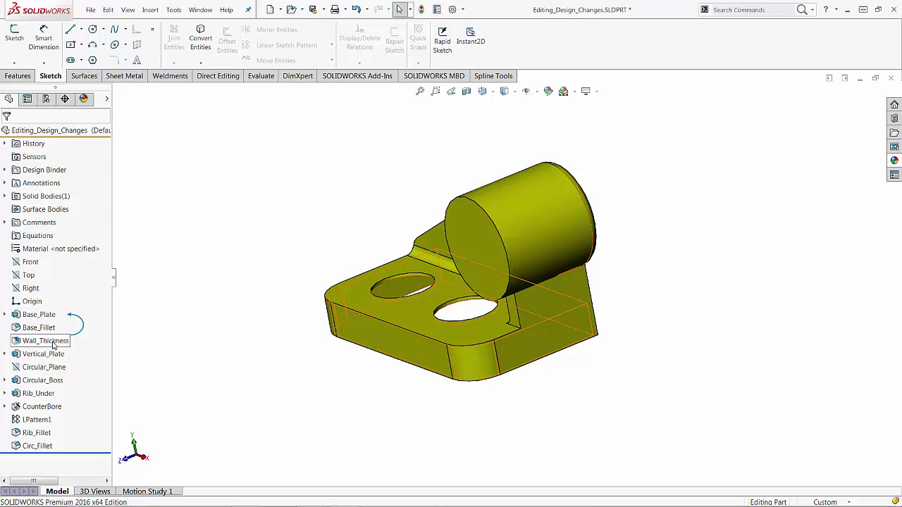
mouse_move(48, 410)
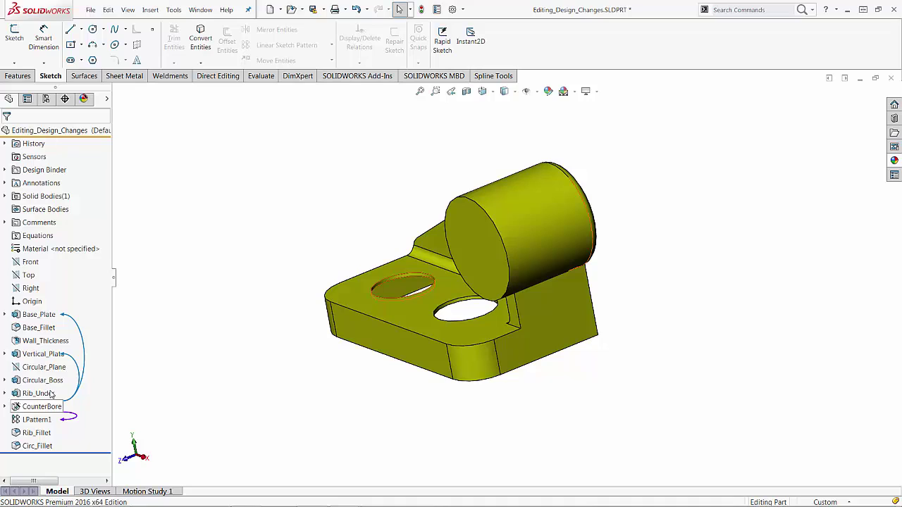
mouse_move(52, 371)
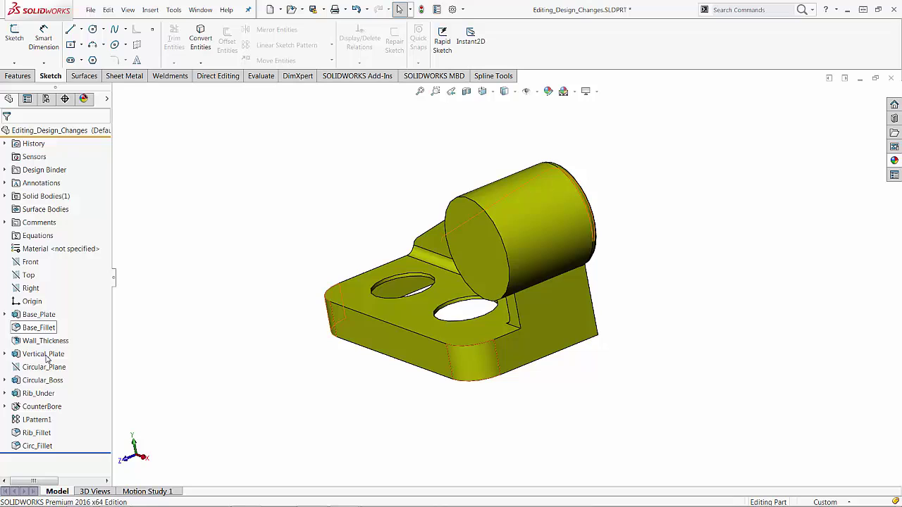
mouse_move(47, 435)
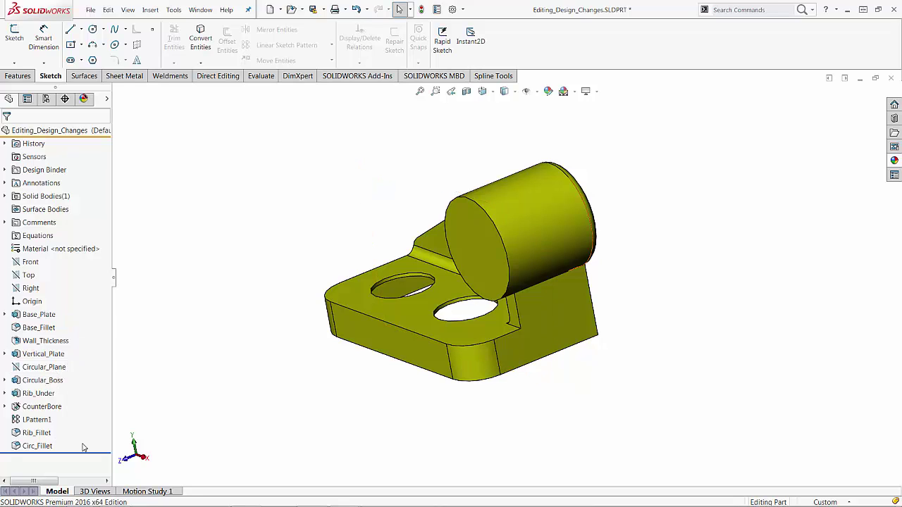
- Purge the unused Circular_Plane from the part and approve its deletion
right_click(78, 132)
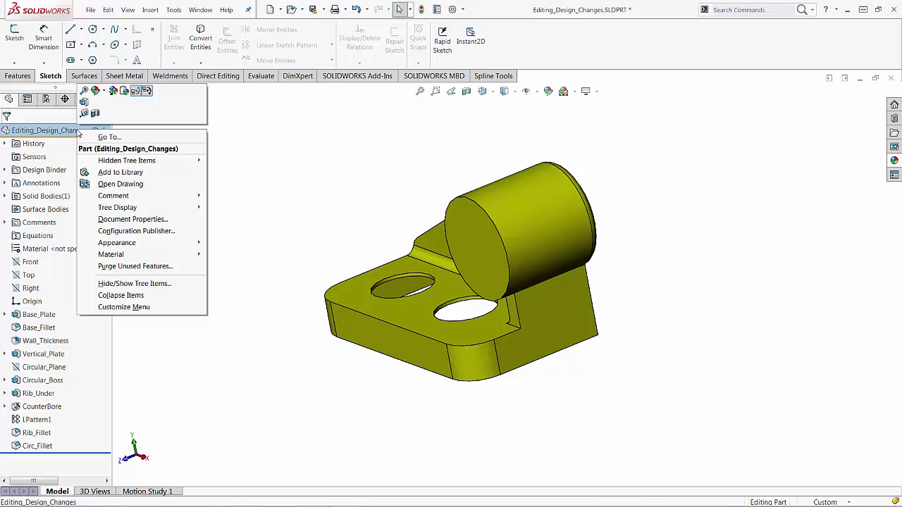
click(161, 268)
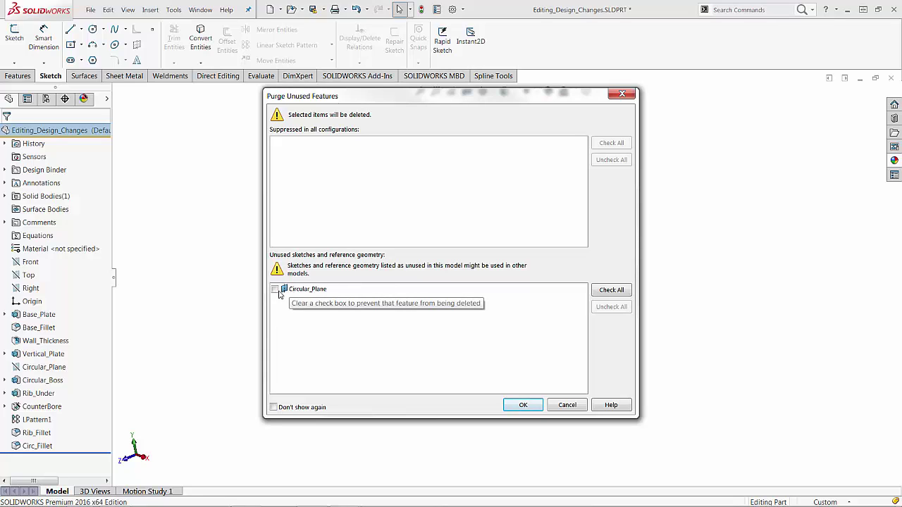
click(275, 289)
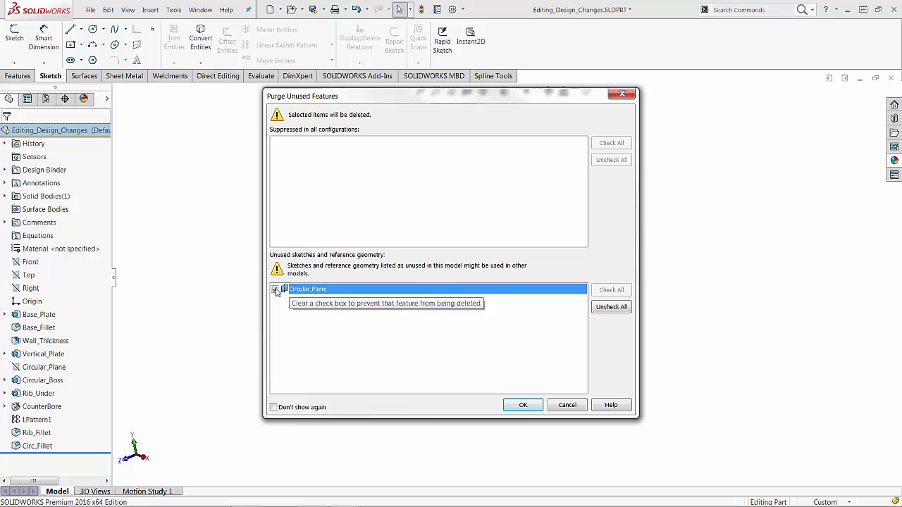
click(523, 405)
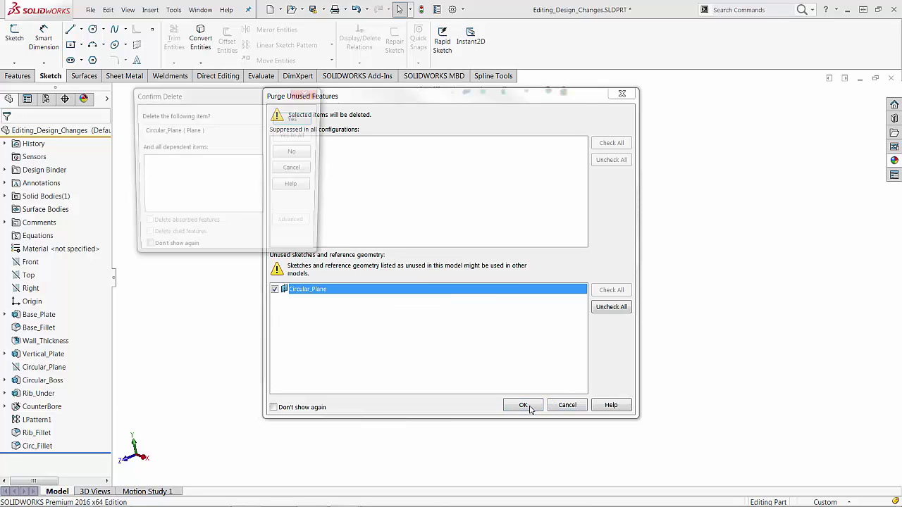
click(296, 118)
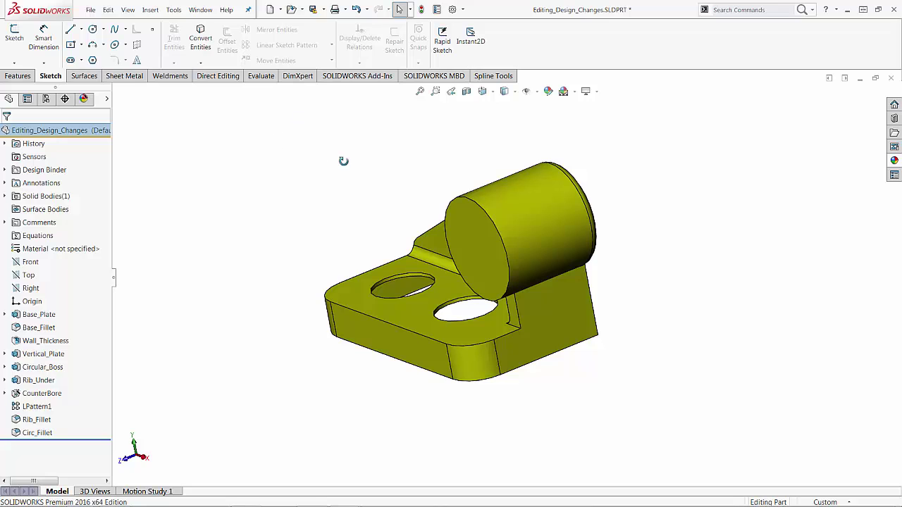
- Close the Editing_Design_Changes part to return to the uj assembly
middle_drag(342, 161, 354, 196)
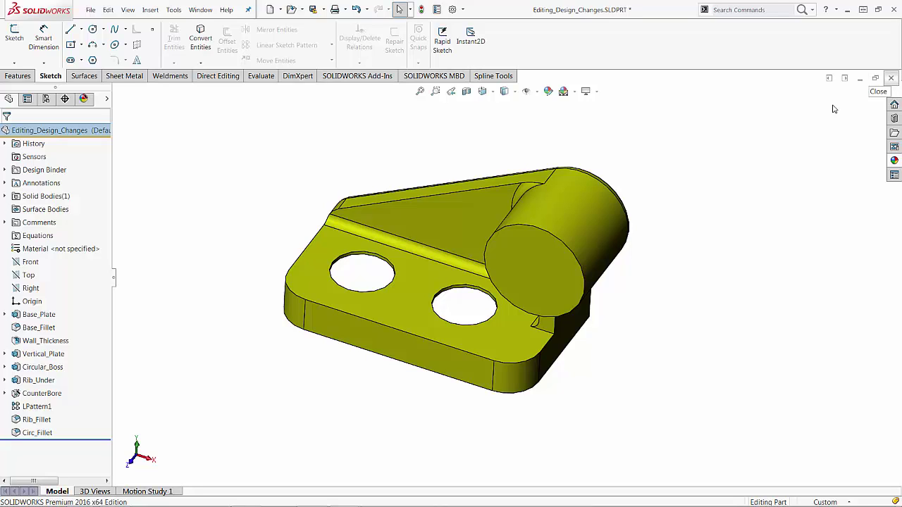
click(892, 79)
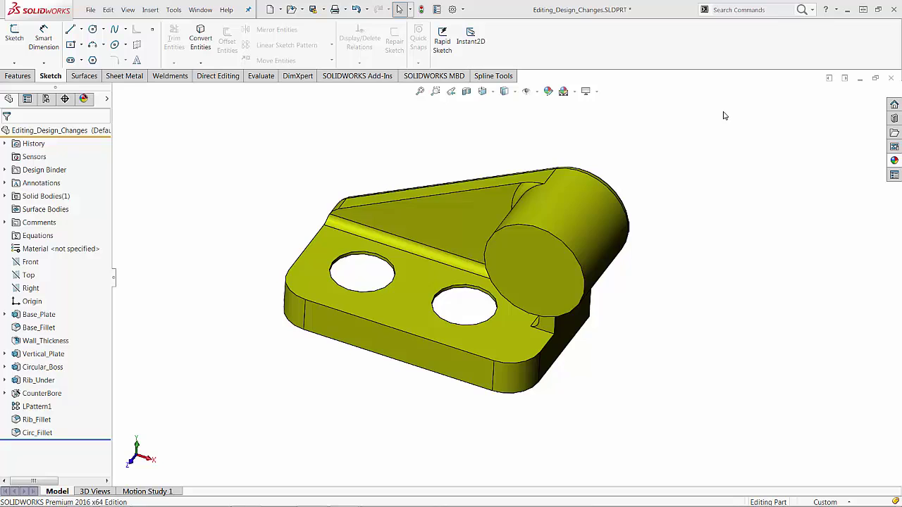
click(423, 276)
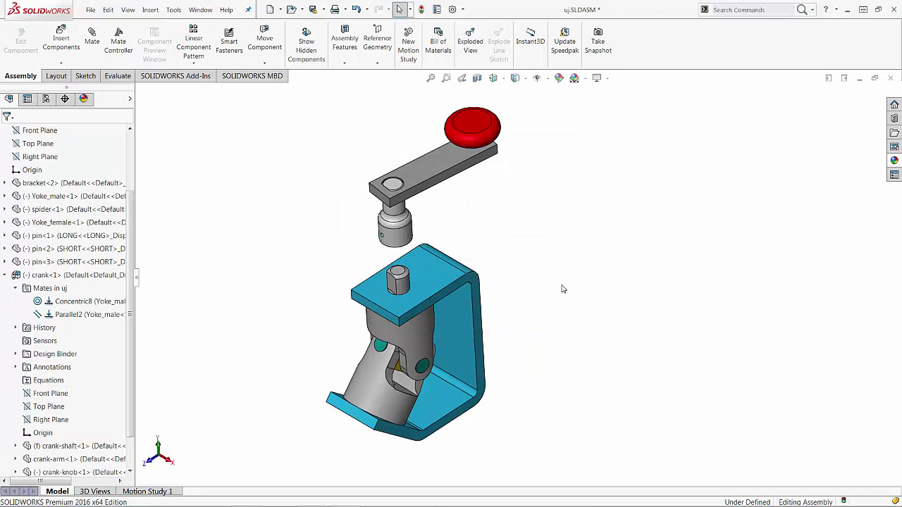
- Open the crank-shaft component from the assembly in its own window and acknowledge the older version notice
drag(426, 176, 446, 189)
right_click(396, 224)
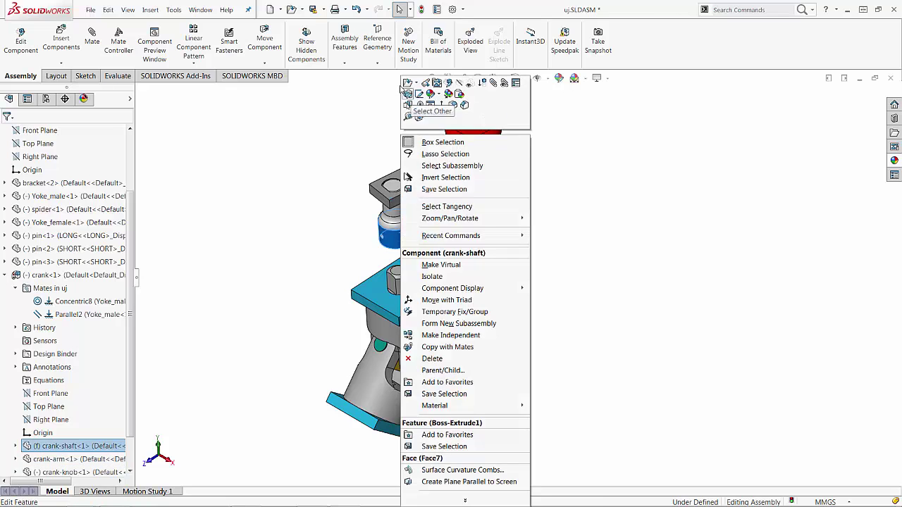
click(407, 84)
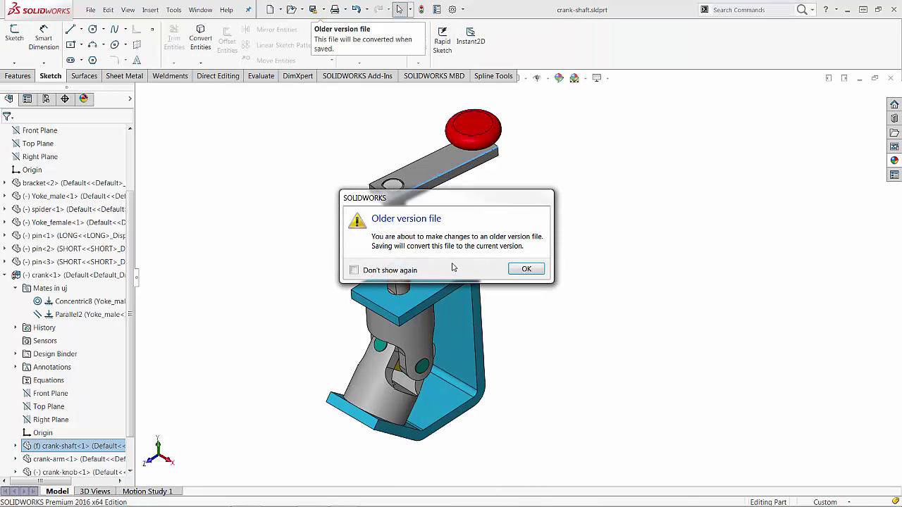
click(528, 268)
middle_drag(534, 273, 468, 239)
click(439, 219)
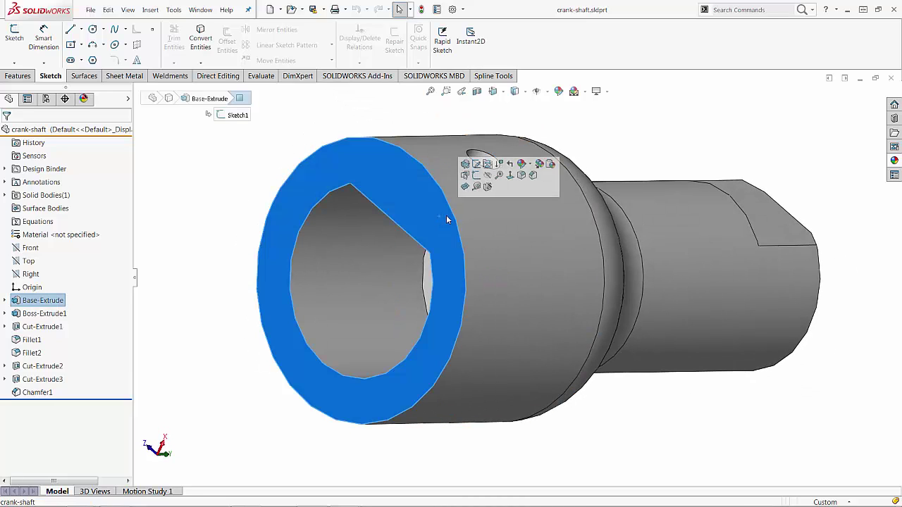
click(468, 269)
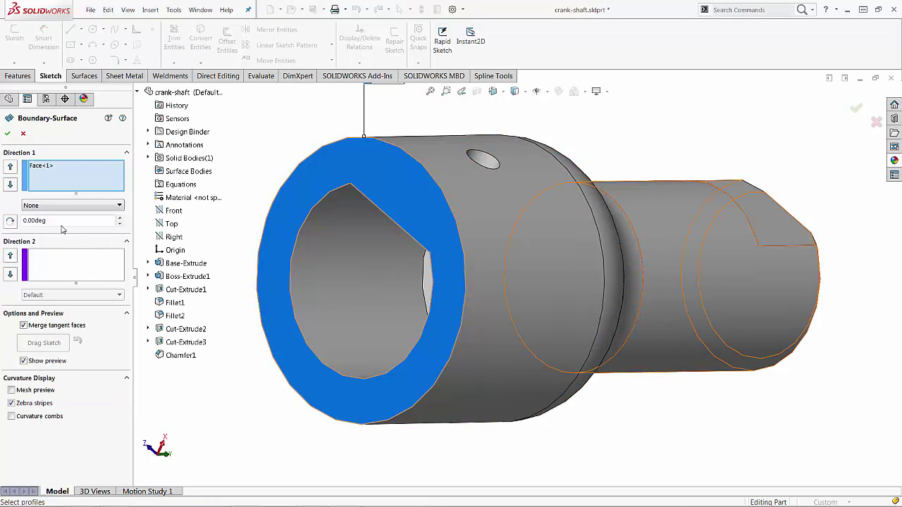
key(f)
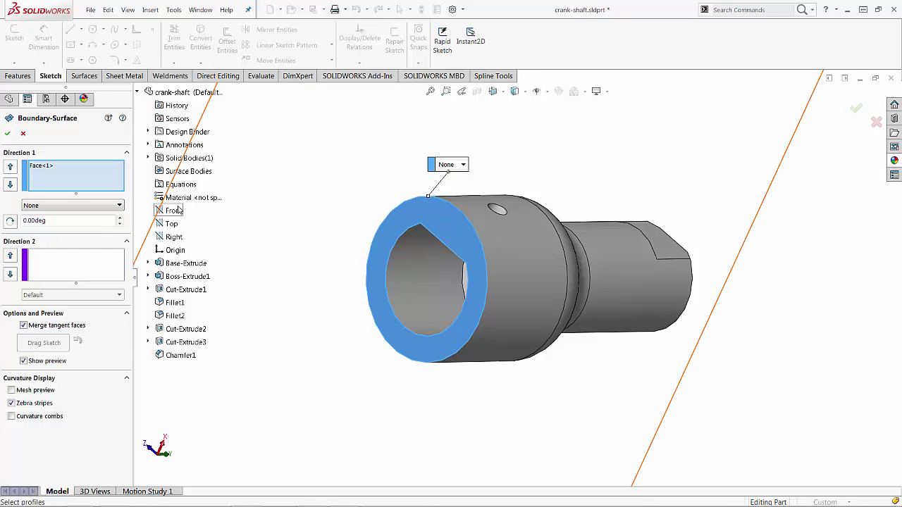
click(23, 133)
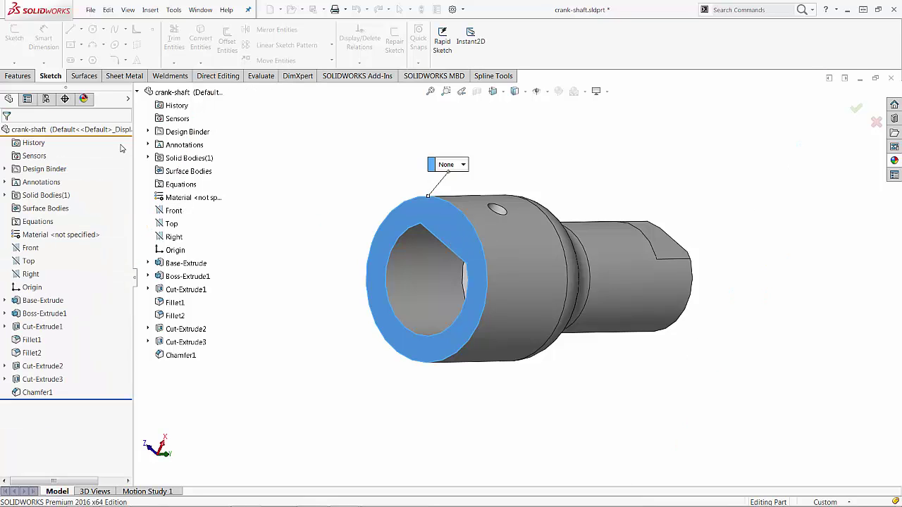
- Customize the graphics-area context toolbar by adding the Plane command from the Reference Geometry category
click(432, 213)
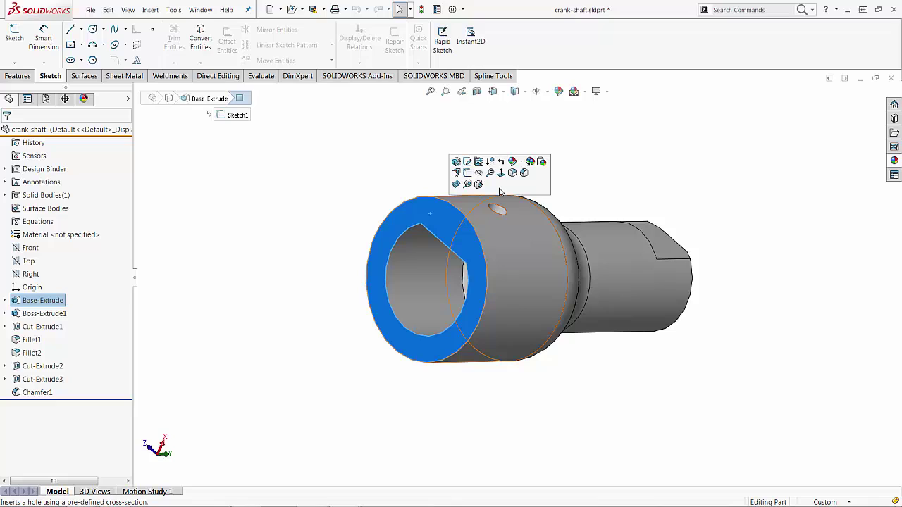
click(377, 196)
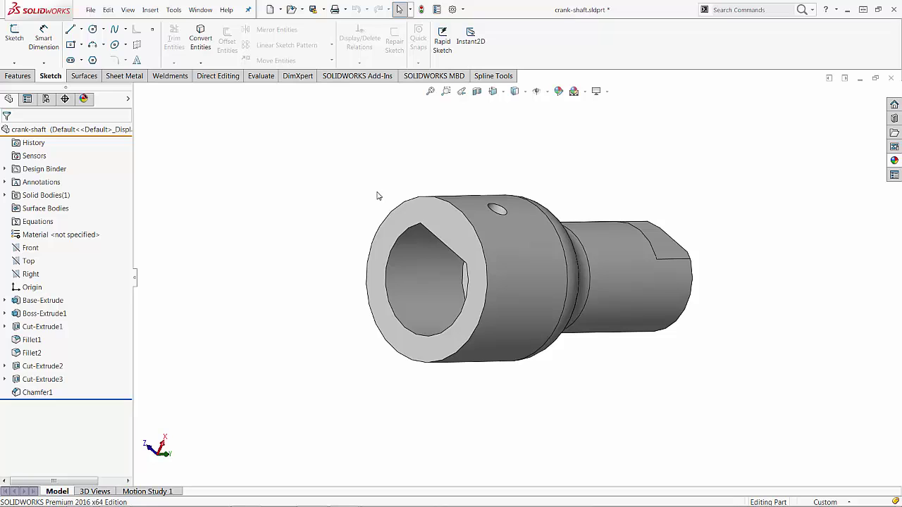
click(421, 213)
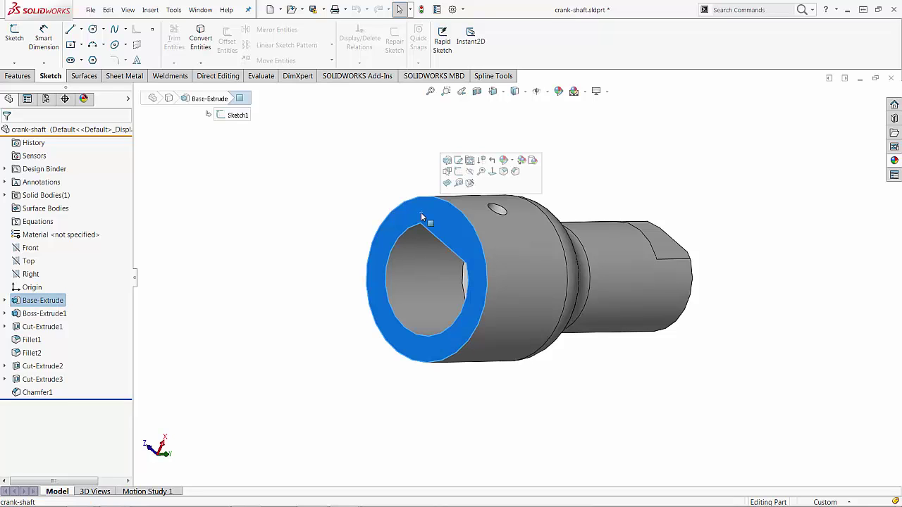
right_click(489, 185)
click(525, 193)
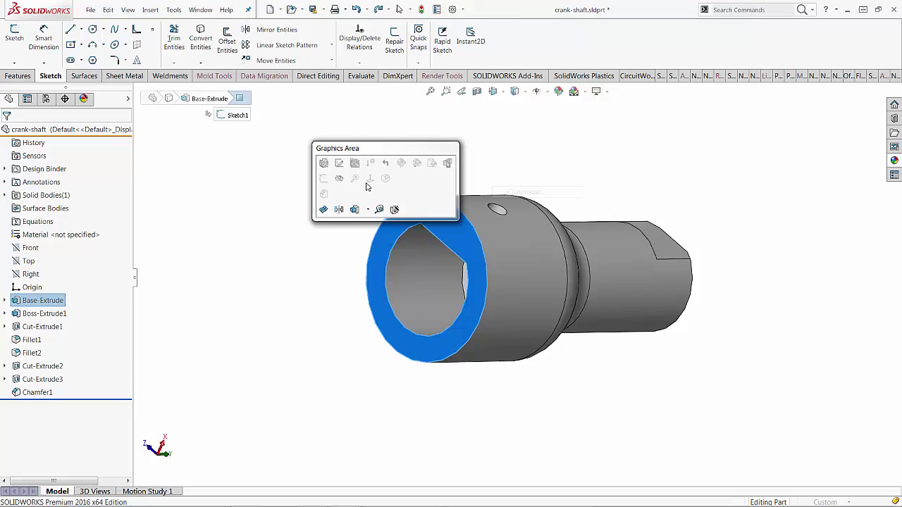
click(168, 245)
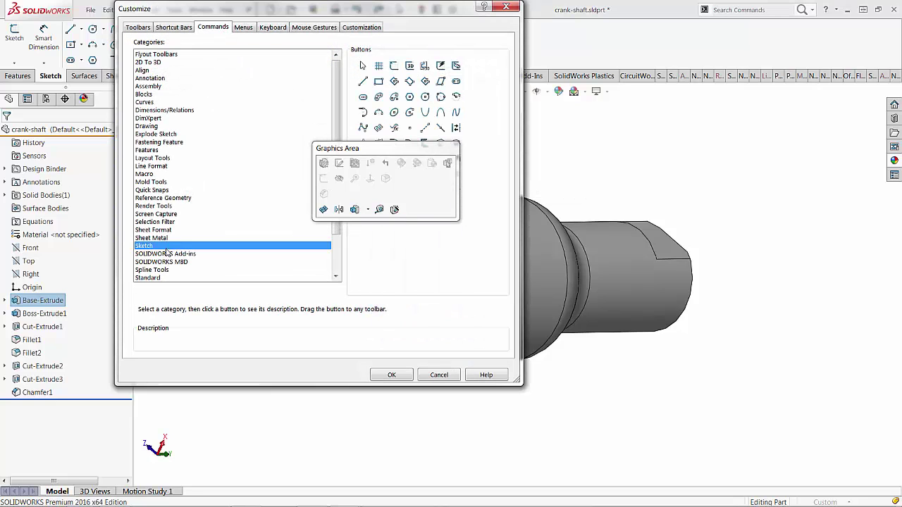
click(176, 198)
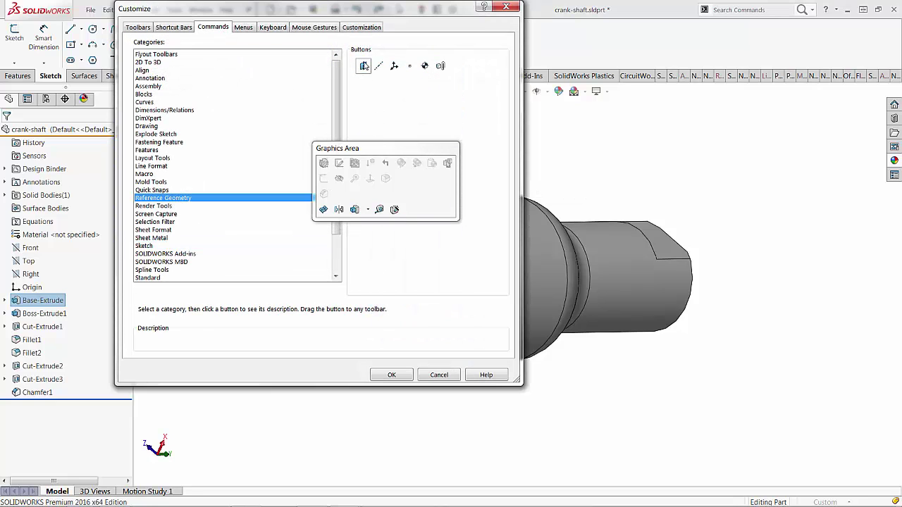
drag(363, 66, 330, 202)
drag(321, 214, 323, 210)
click(392, 376)
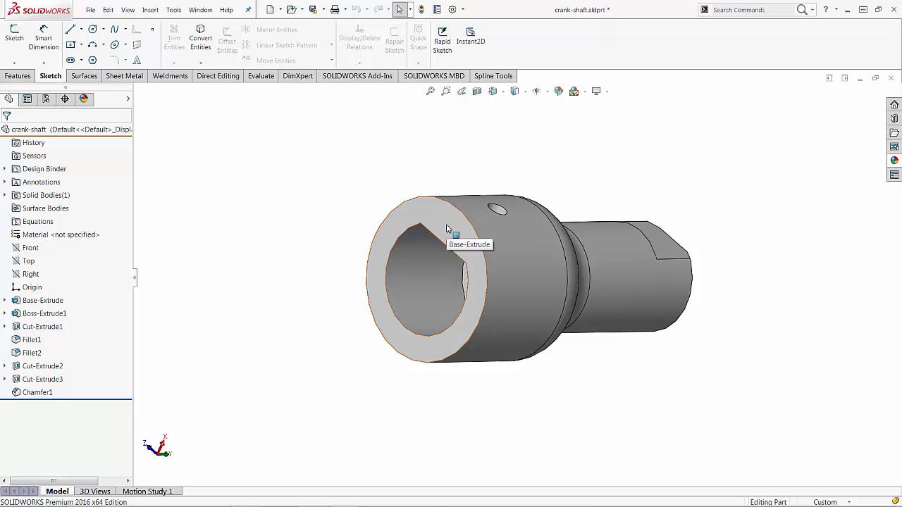
- Create a reference plane offset 0.25 in outward from the ring-shaped end face of the crank-shaft
click(446, 227)
click(474, 199)
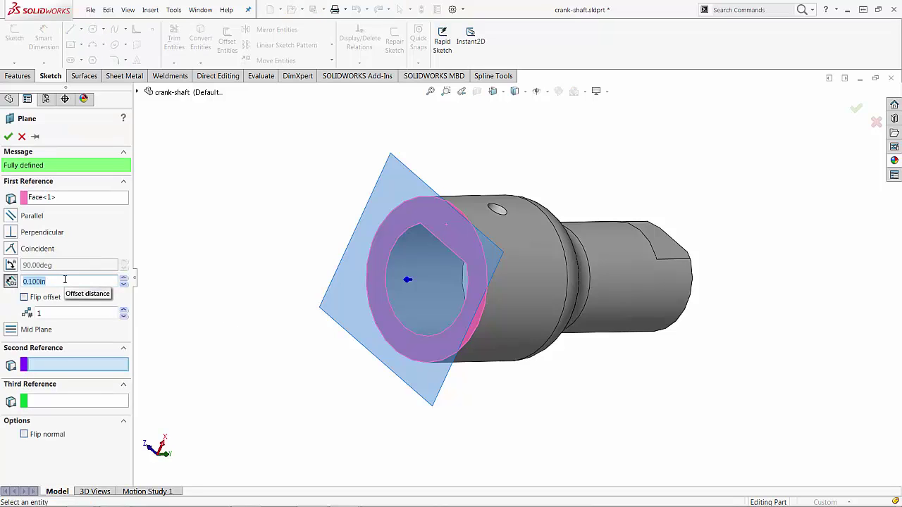
text(.25)
key(Return)
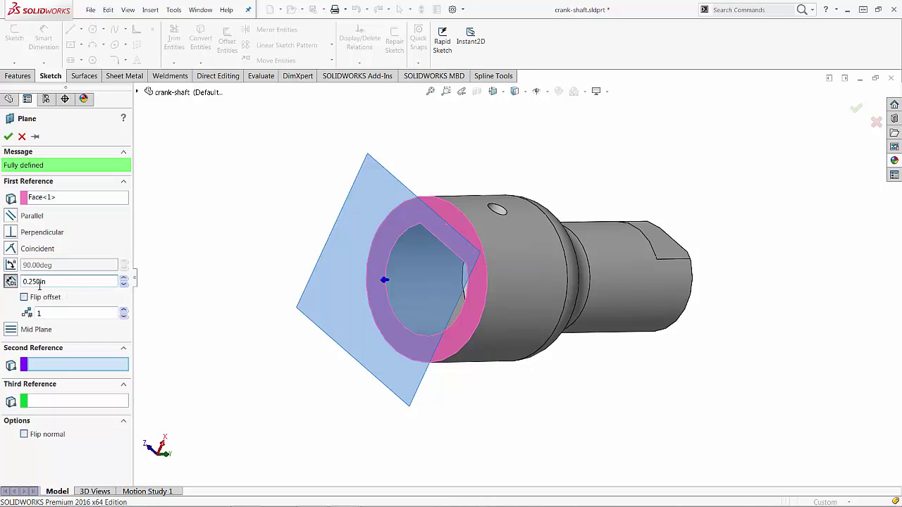
click(8, 136)
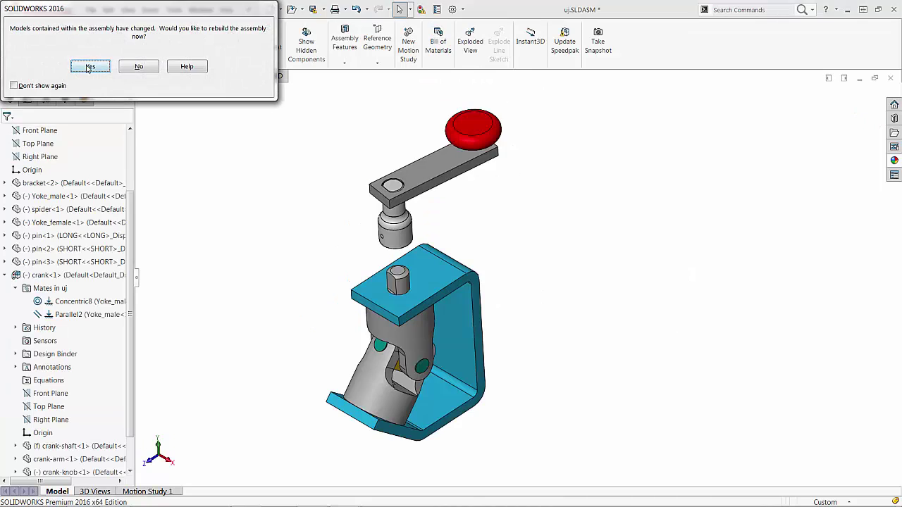
- Rebuild the uj assembly and add a coincident mate between the crank-shaft's Plane1 and the bracket's upper face
click(89, 67)
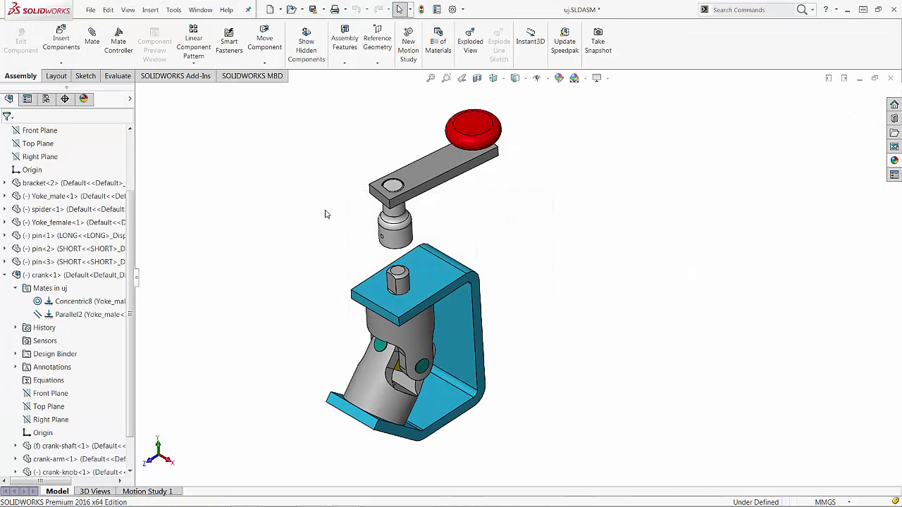
click(396, 240)
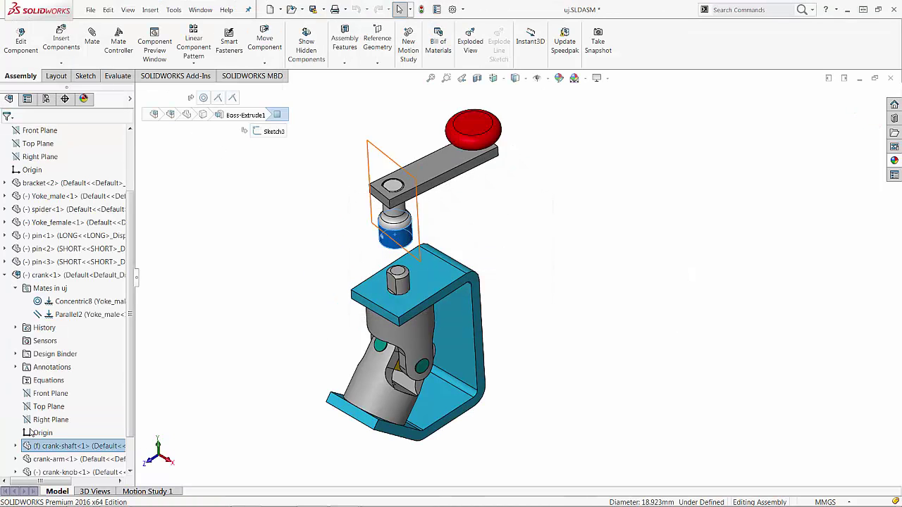
click(15, 446)
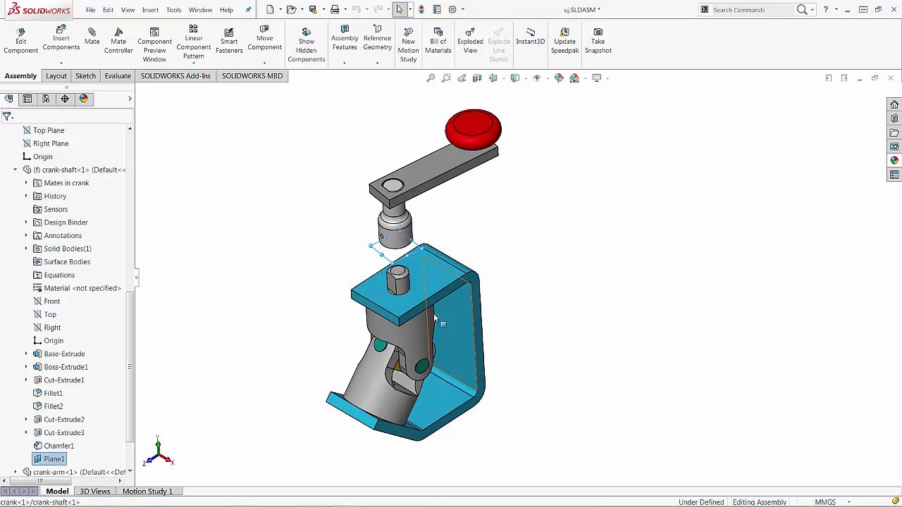
click(431, 289)
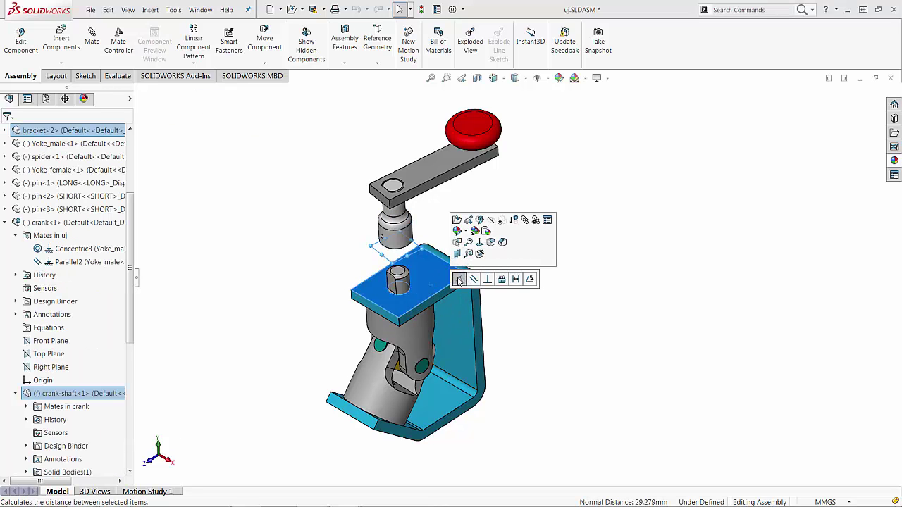
click(458, 280)
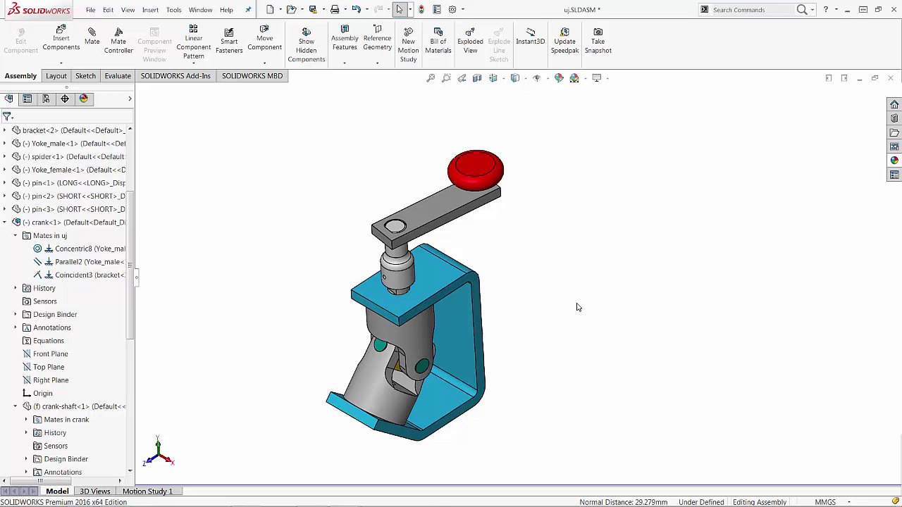
- Open the crank-shaft part from the assembly and purge Plane1 as an unused feature, approving its deletion
right_click(401, 280)
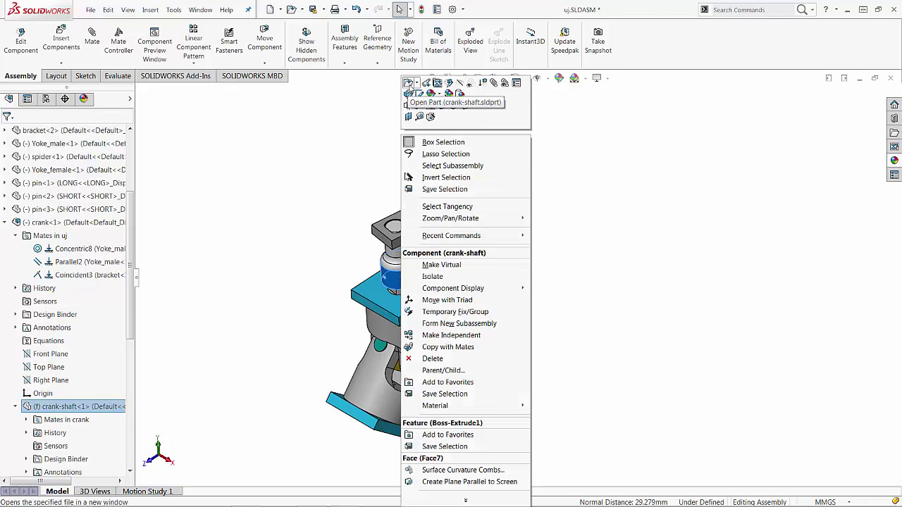
click(406, 90)
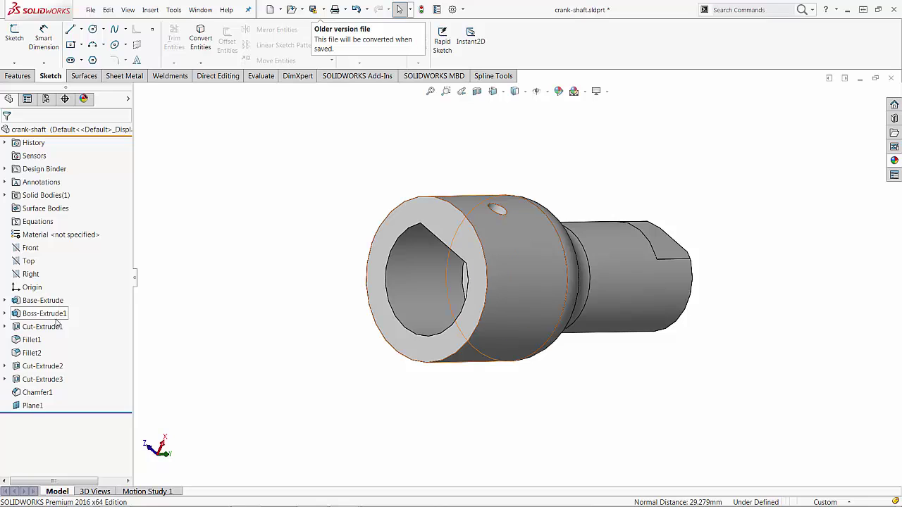
right_click(64, 132)
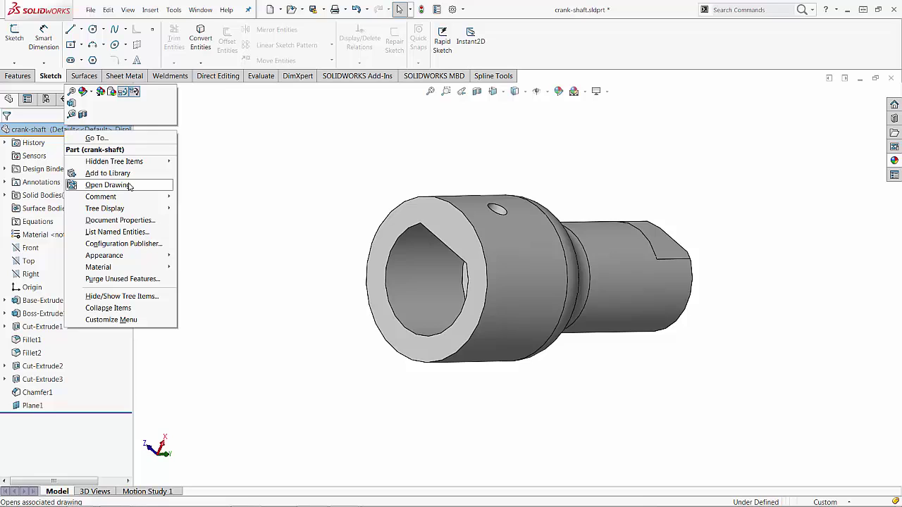
click(125, 279)
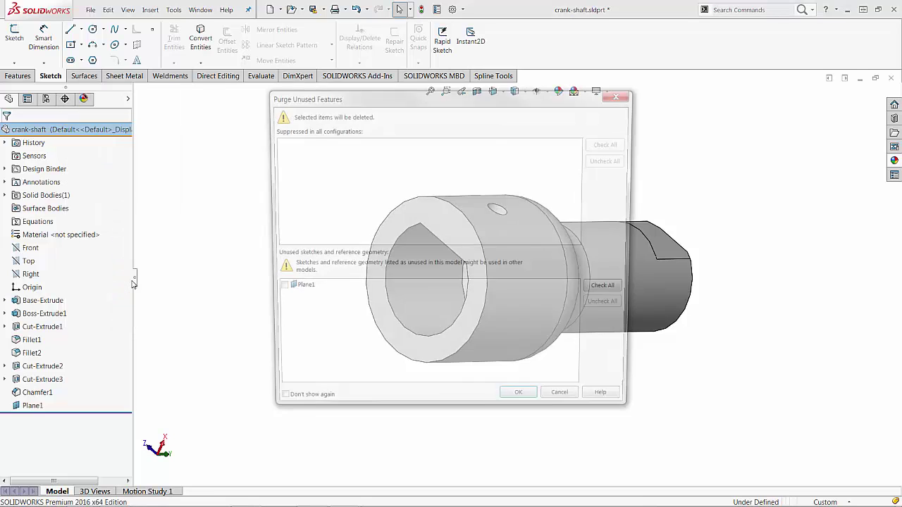
click(275, 289)
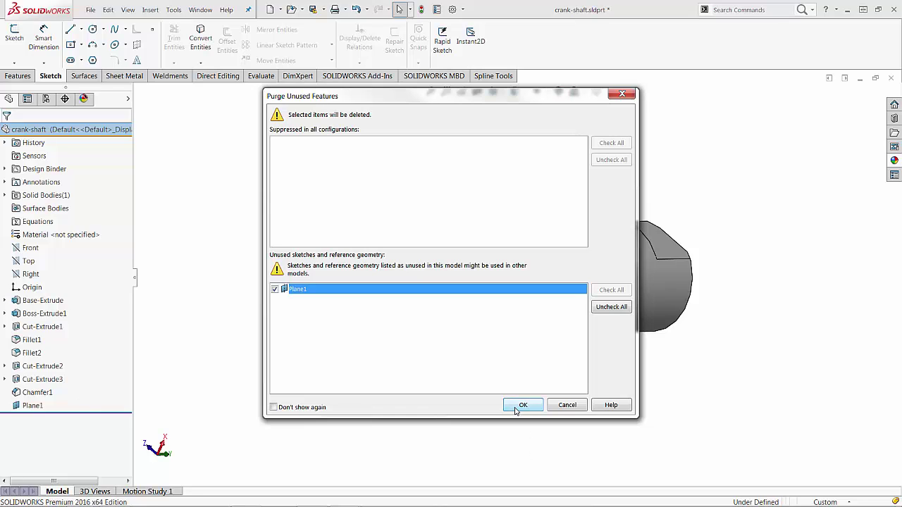
click(522, 405)
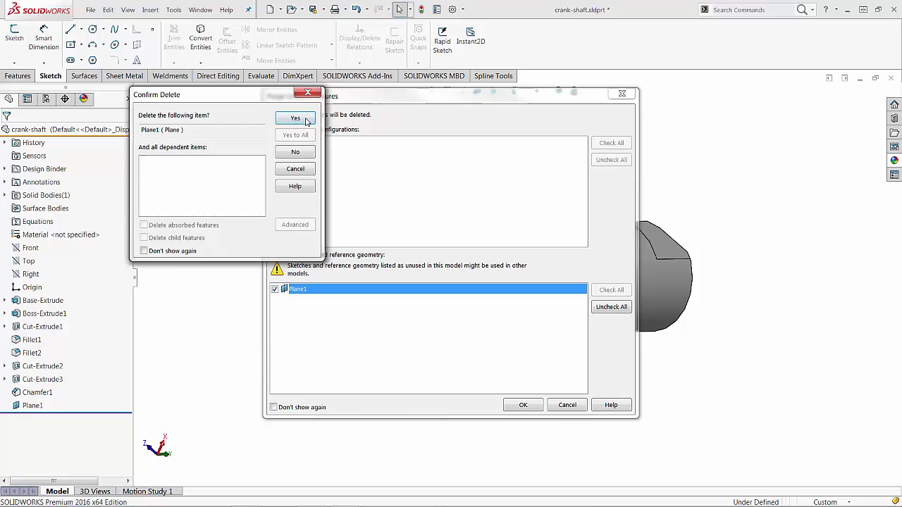
click(296, 117)
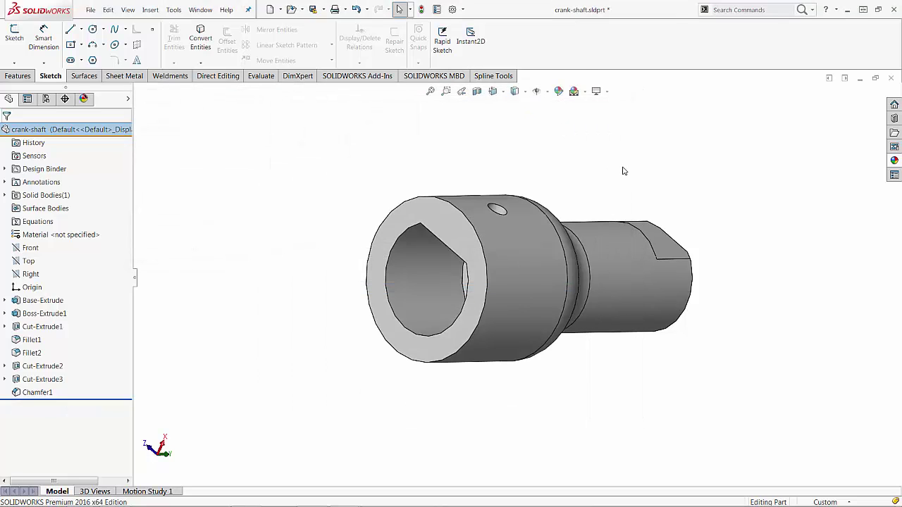
- Return to the uj assembly with a rebuild and examine the crank's Coincident3 mate for errors
key(ctrl+Tab)
click(91, 64)
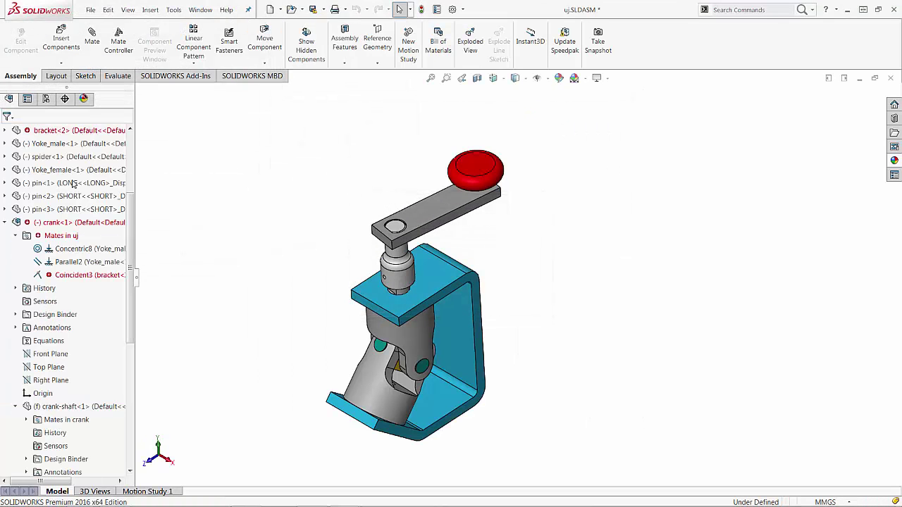
mouse_move(64, 280)
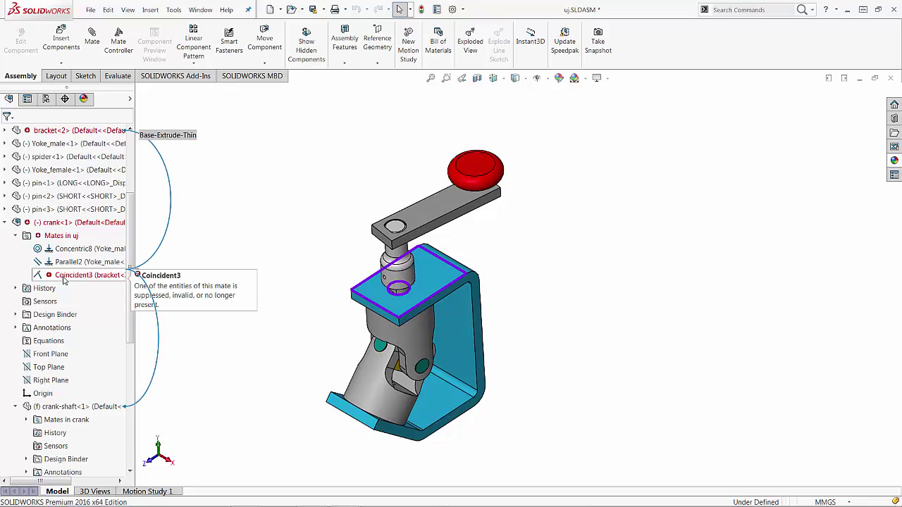